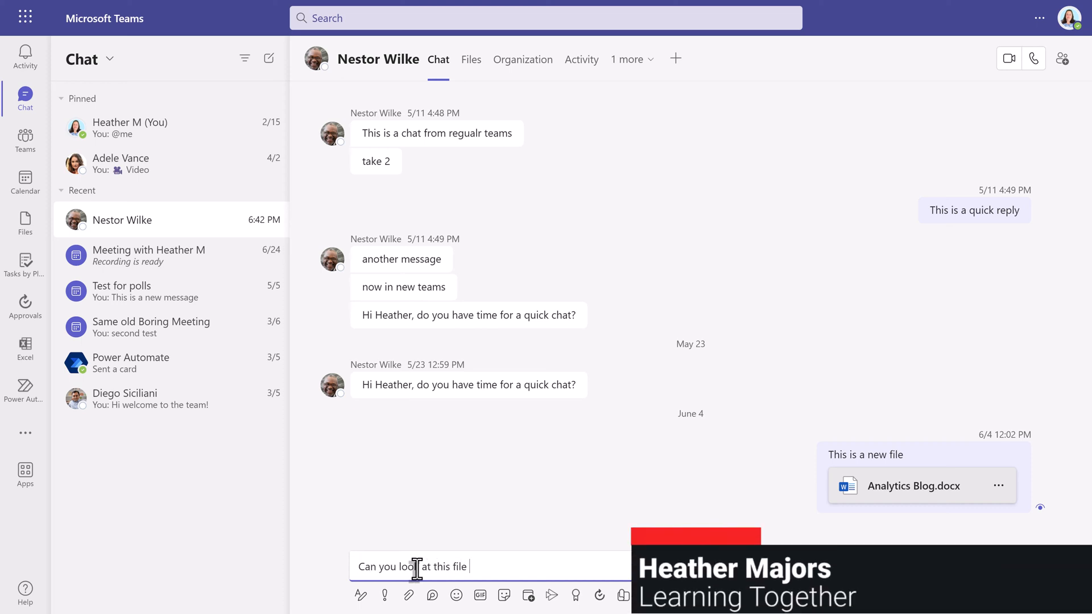
text(file for me.)
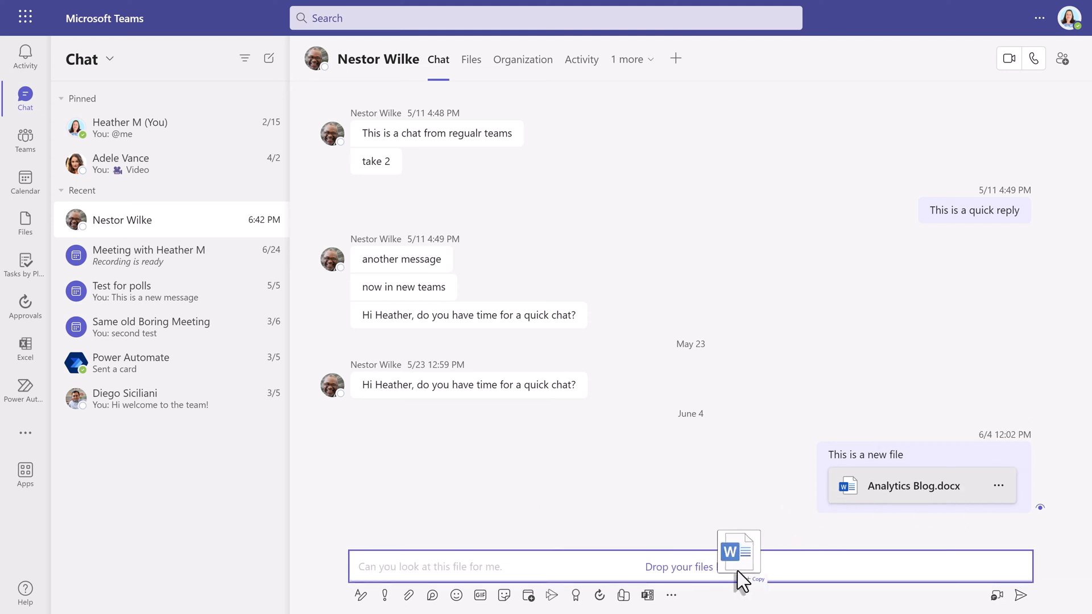
- Attach Nestor Suprise Retirement Party.docx to the message and send it to Nestor
drag(739, 564, 734, 567)
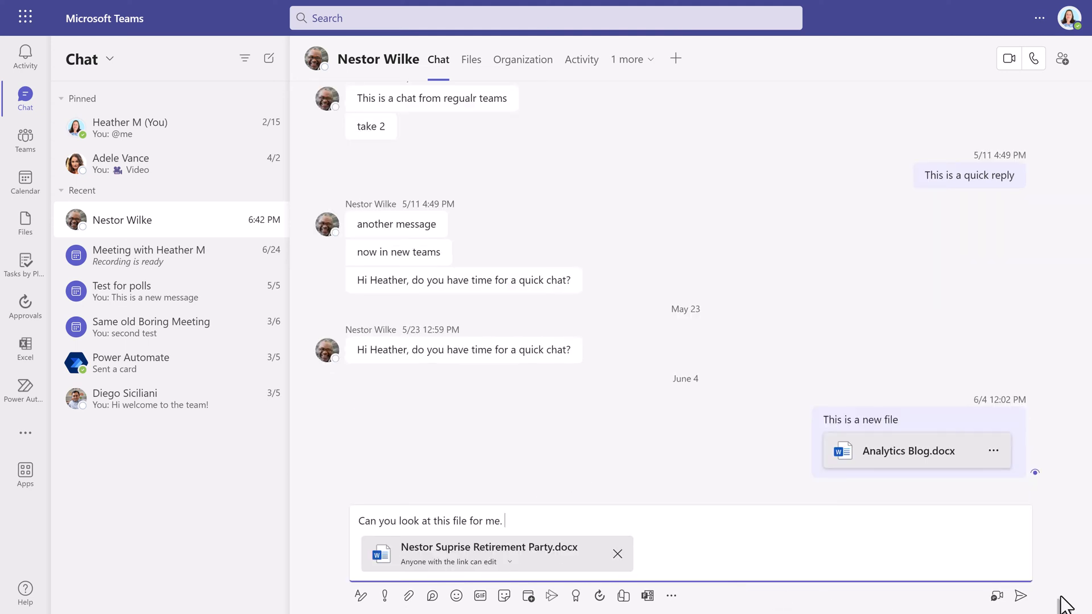
click(1022, 597)
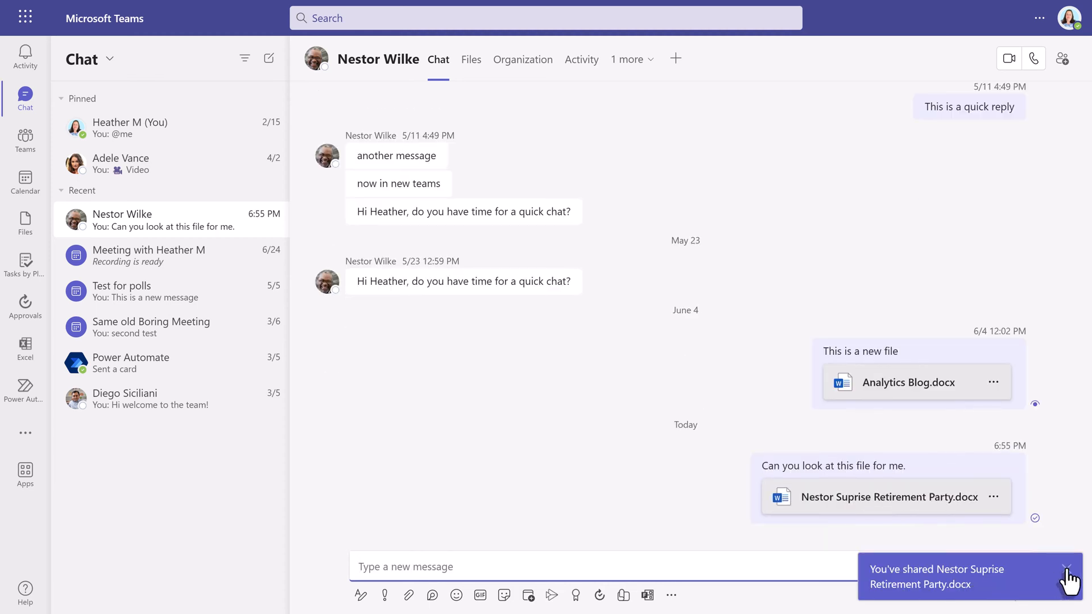
- Dismiss the 'You've shared' toast and view the sent file card's action options
click(1068, 570)
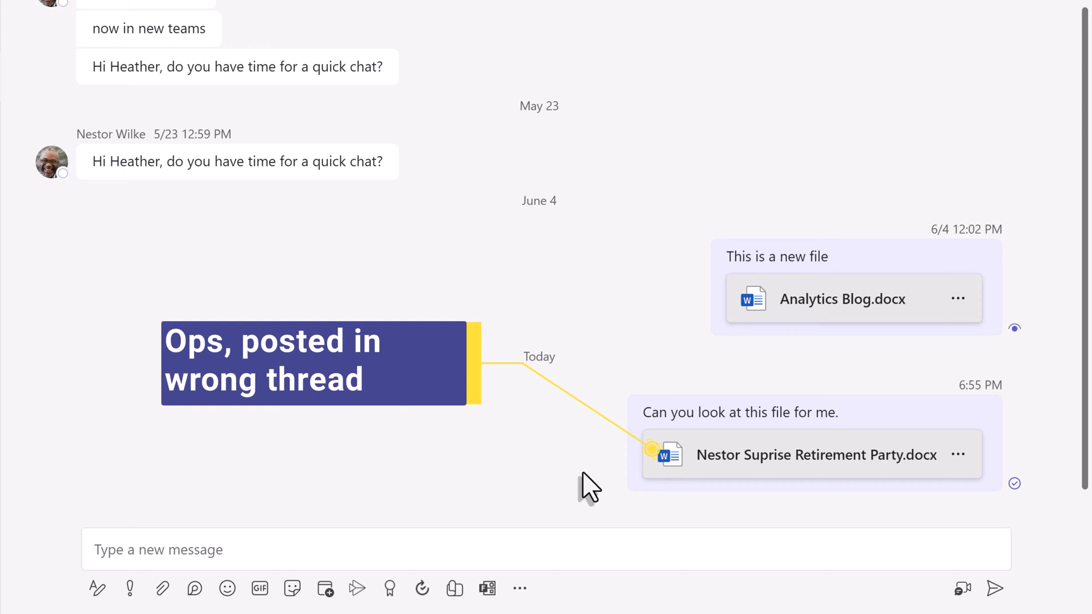
mouse_move(888, 479)
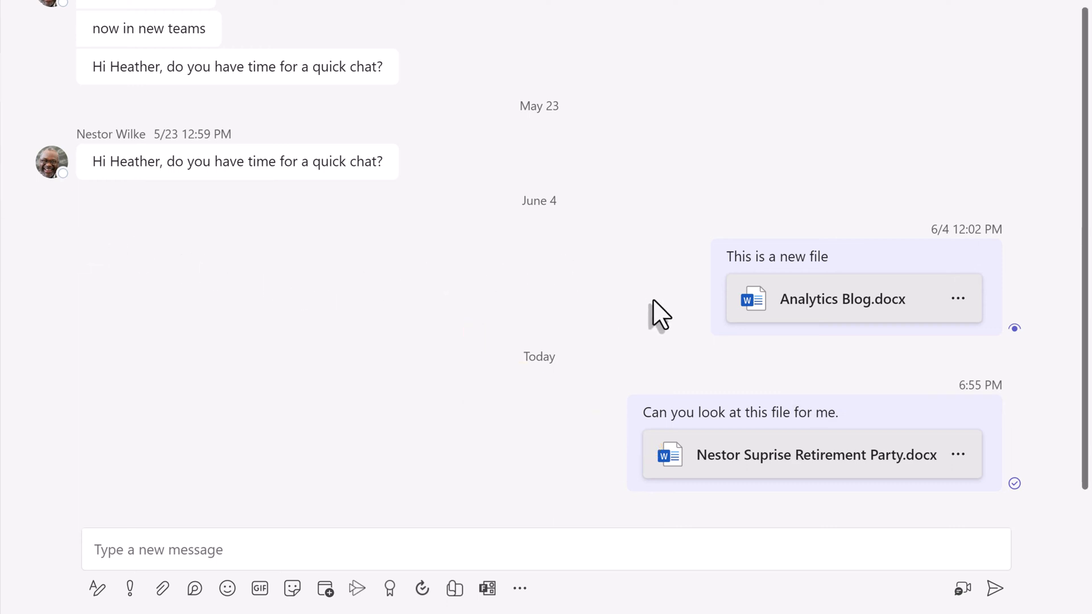
click(958, 455)
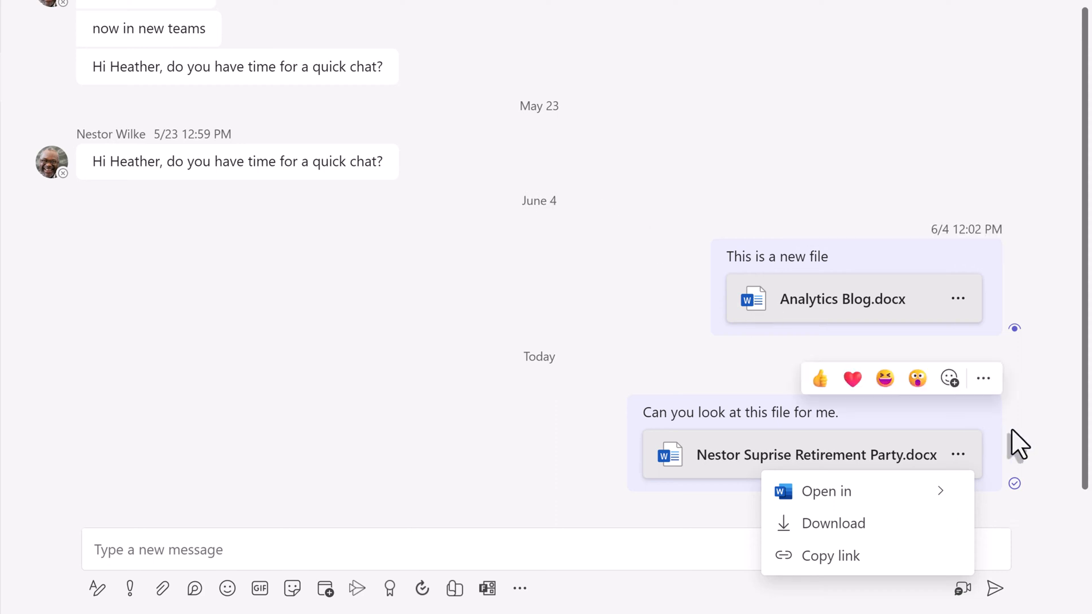
- Delete the message carrying the document, then check the chat's Files list where it still appears
click(984, 379)
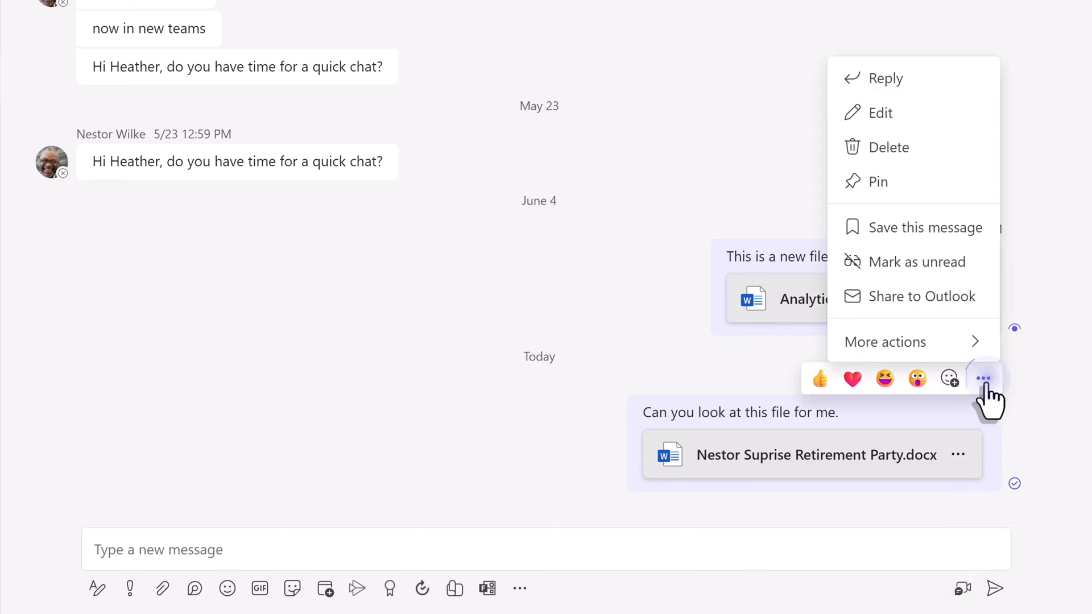
click(889, 147)
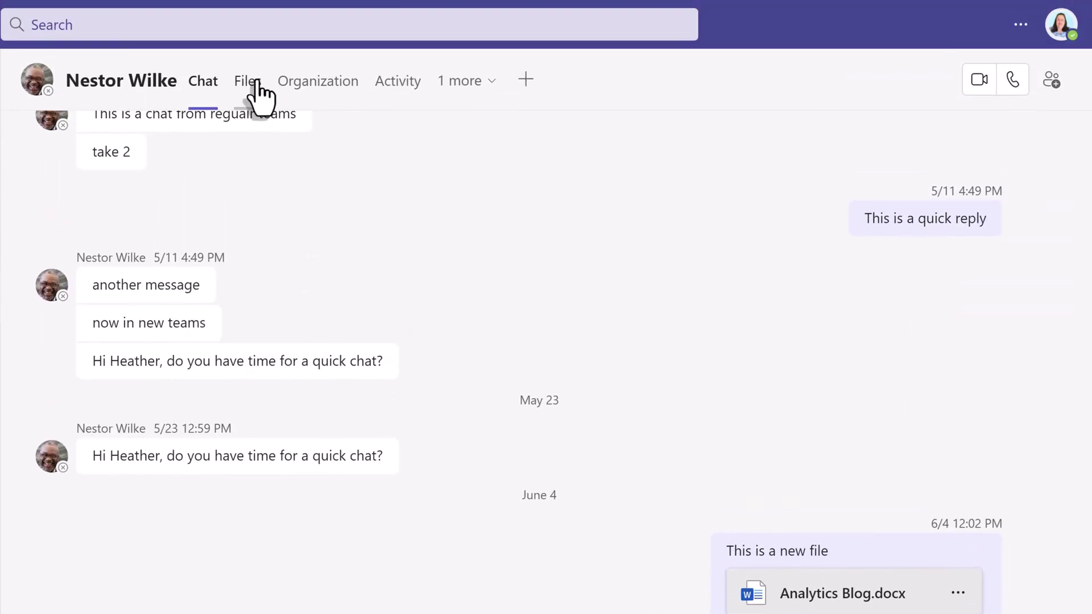
click(247, 80)
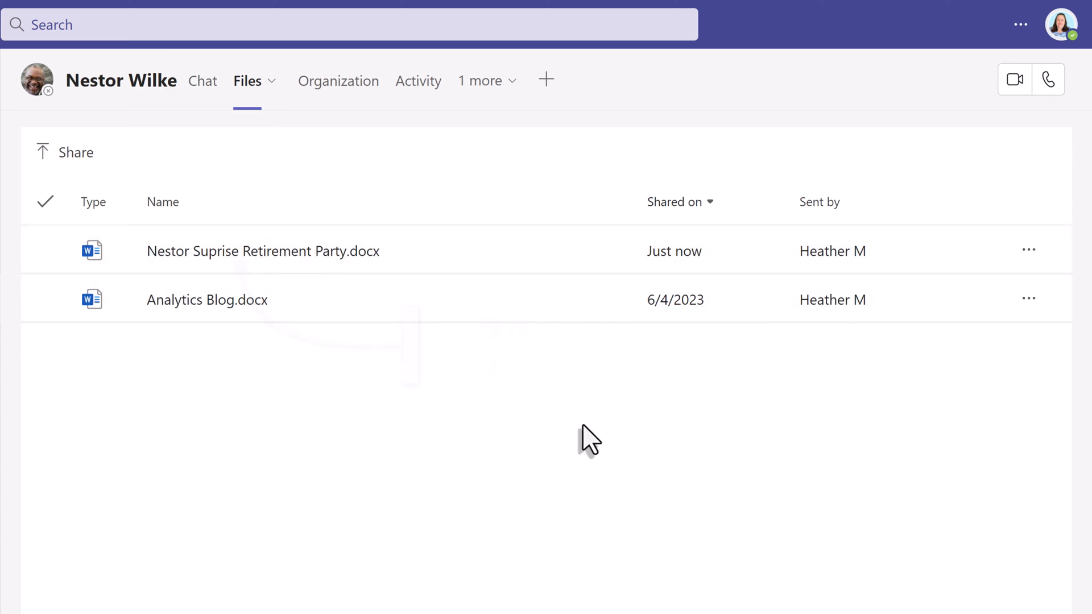
- Review the retirement party document's options in the chat Files list and close the menu
click(1029, 251)
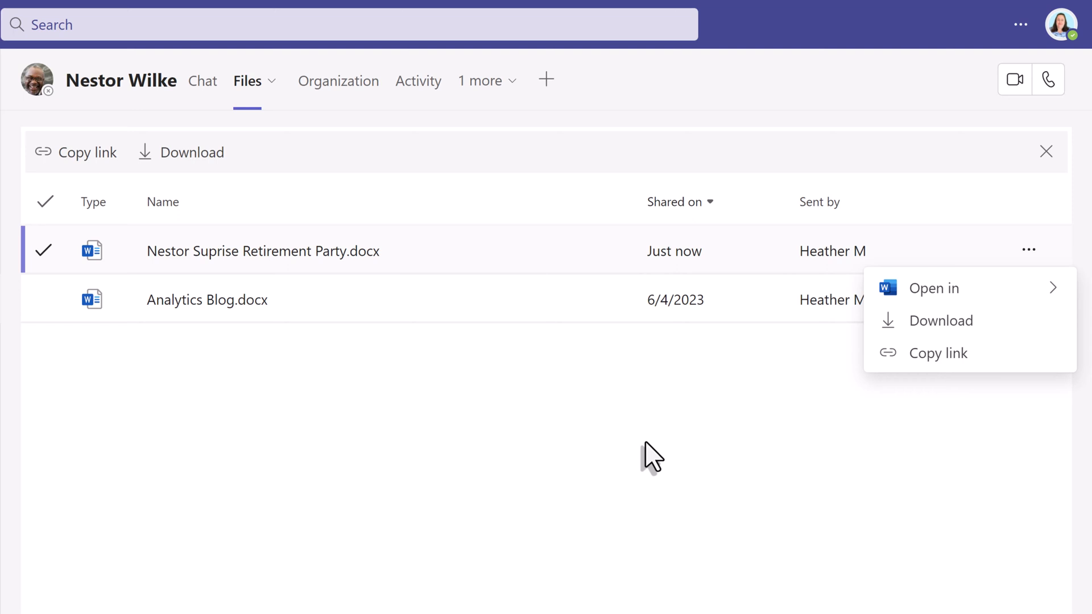
click(623, 464)
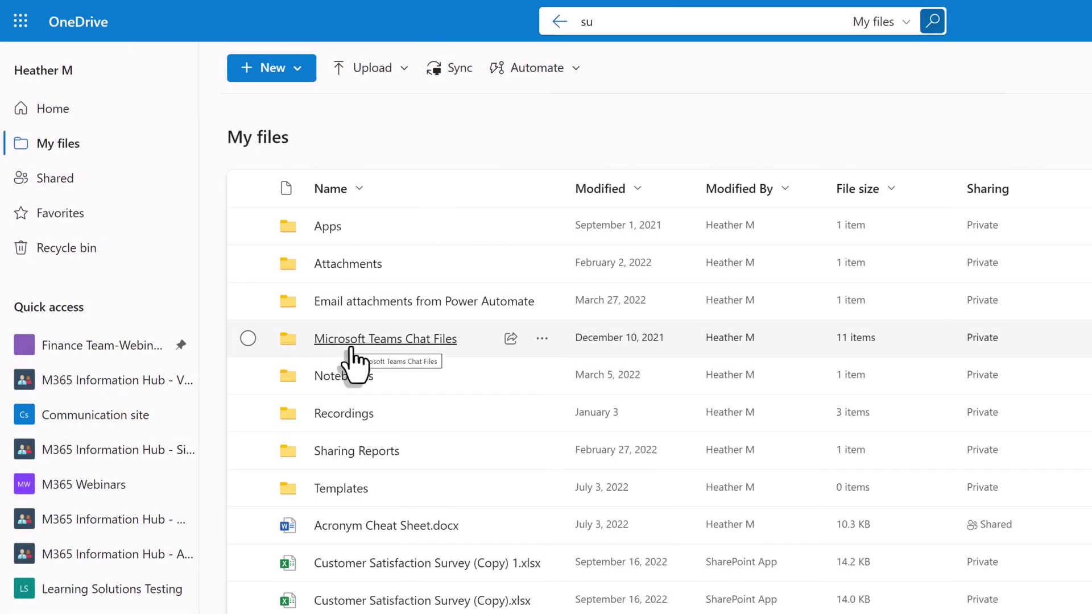
- Enter the Microsoft Teams Chat Files folder and show more actions for the retirement party document
click(407, 338)
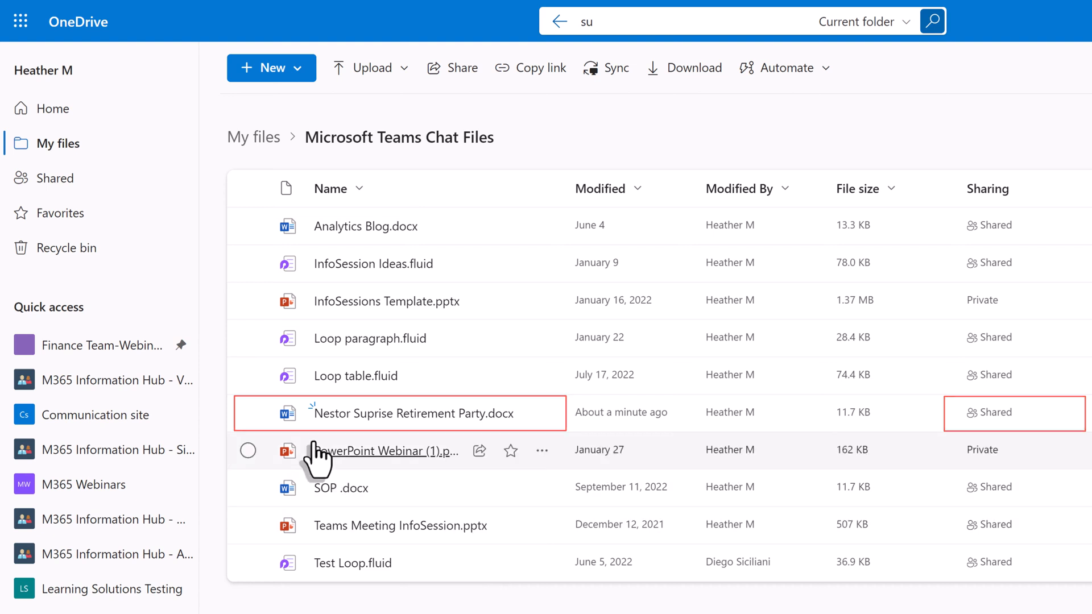
mouse_move(389, 411)
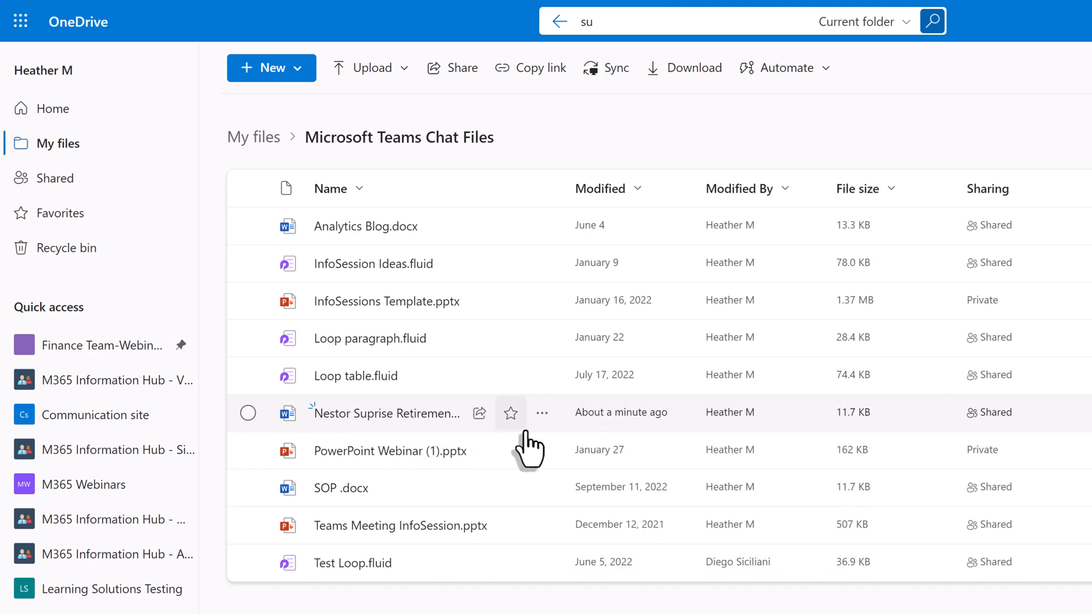
click(542, 413)
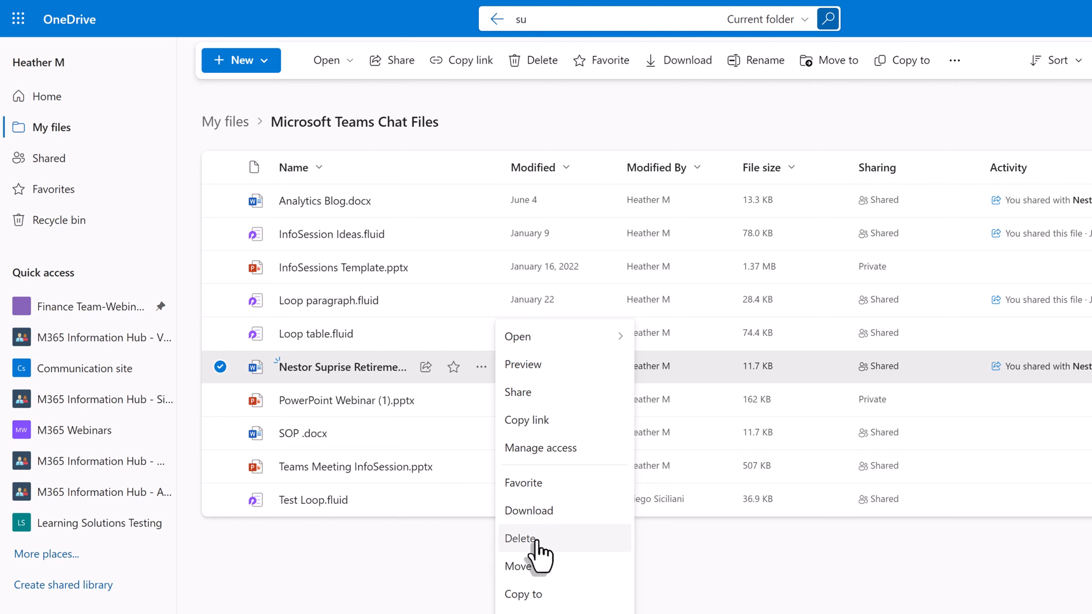
- In Manage Access, stop sharing the document and confirm so its sharing link is removed
click(541, 448)
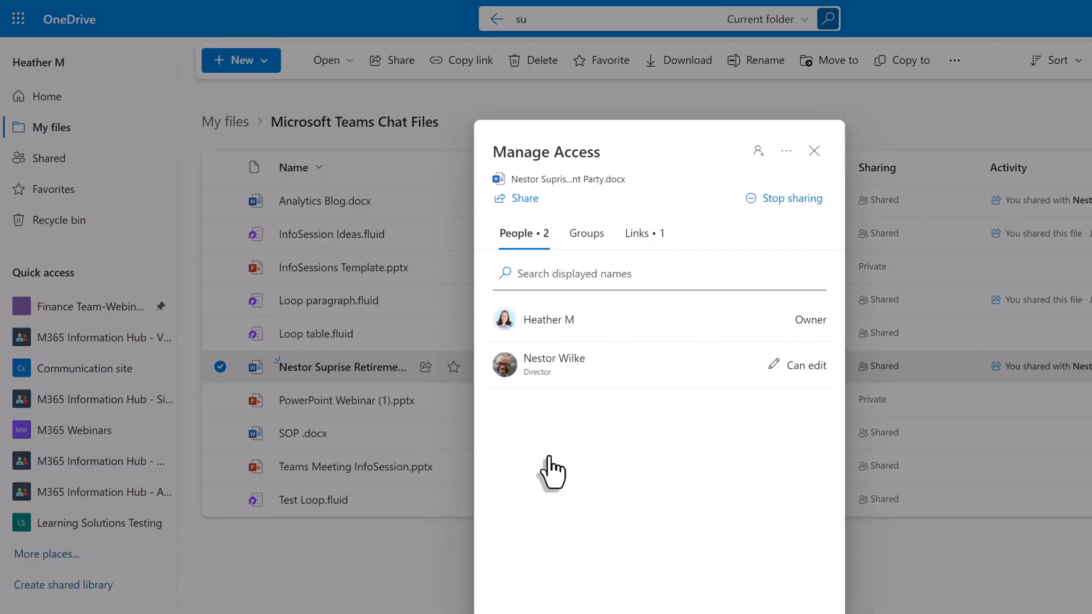
click(792, 198)
click(646, 399)
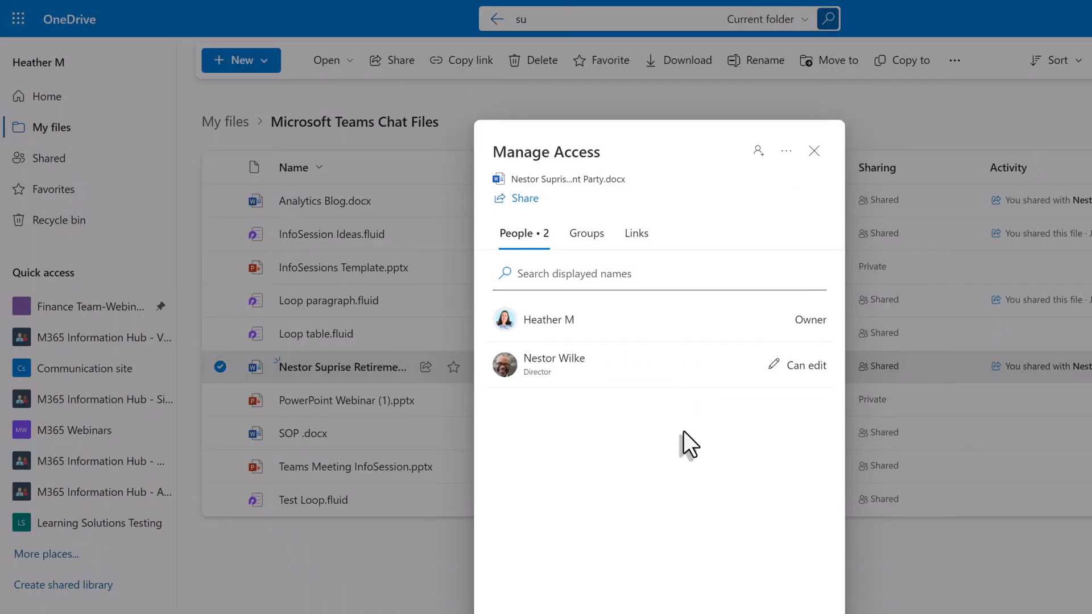